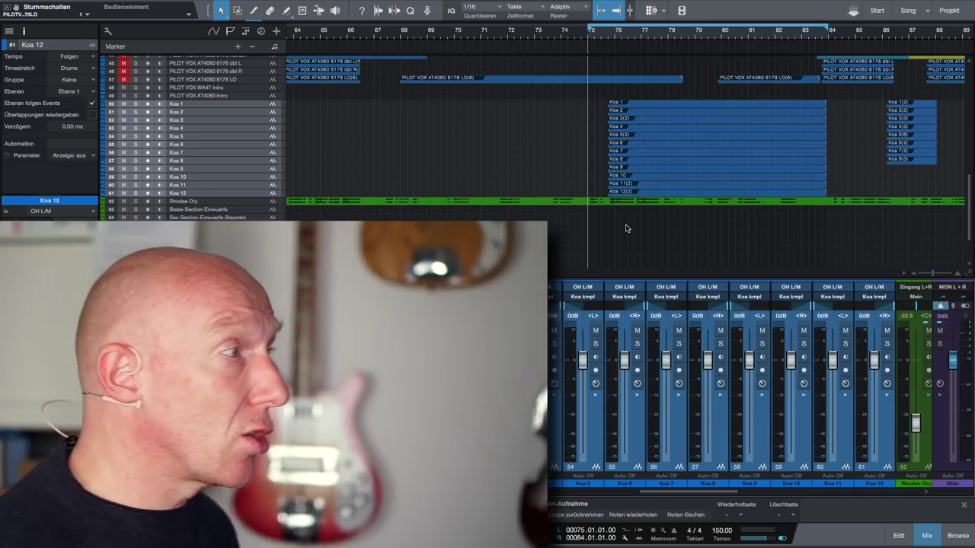
Step: Locate the Koa kmpl bus in the mixer and play the loop with its inserts bypassed
click(885, 395)
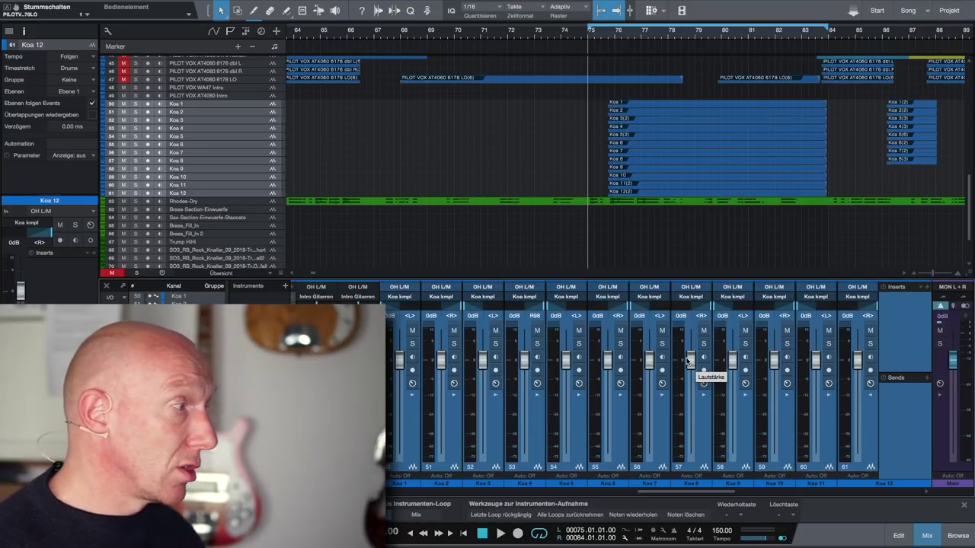
scroll(687, 360, right, 10)
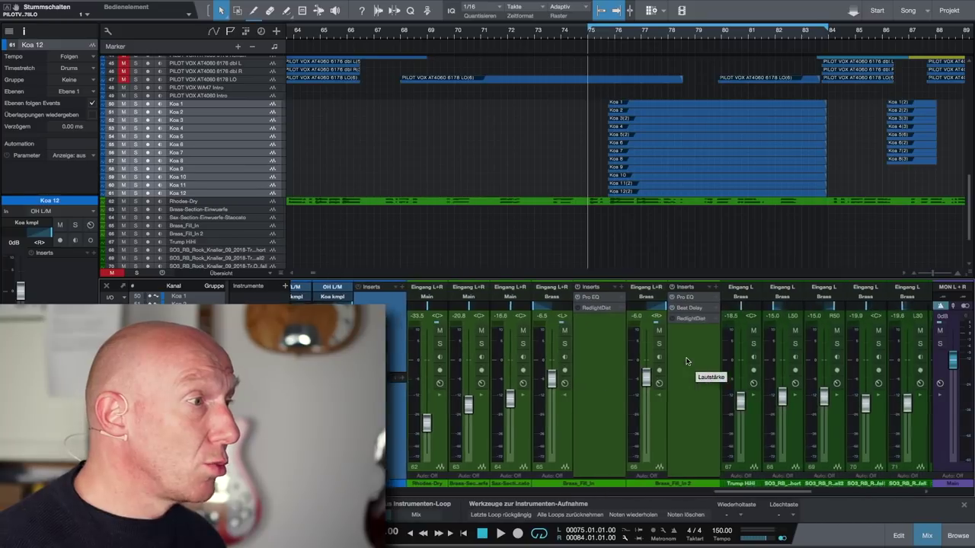
scroll(688, 360, right, 5)
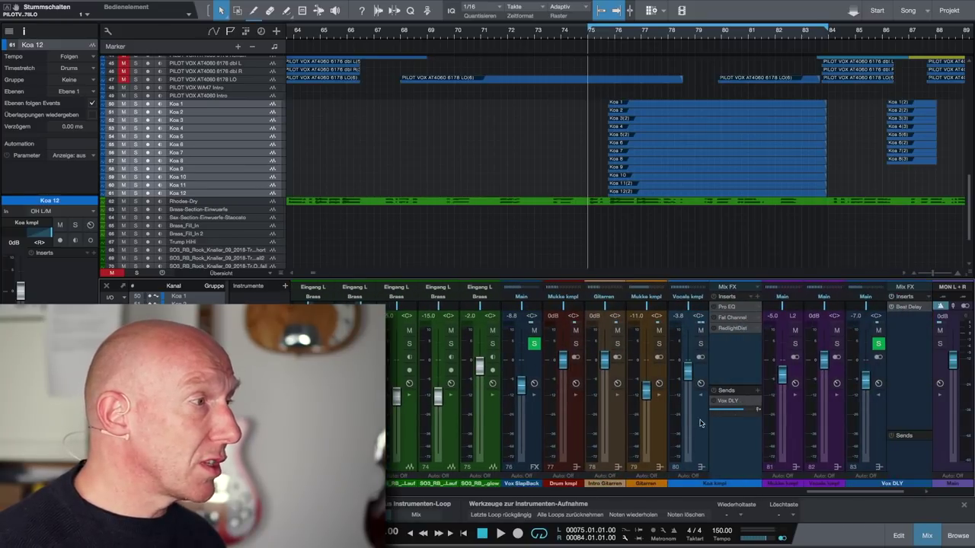
scroll(704, 421, left, 1)
scroll(705, 422, left, 1)
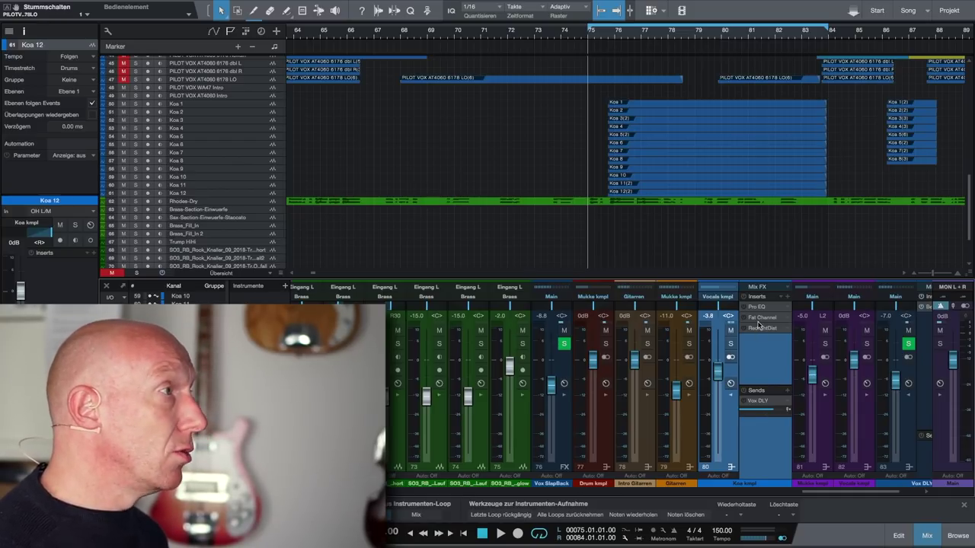
key(space)
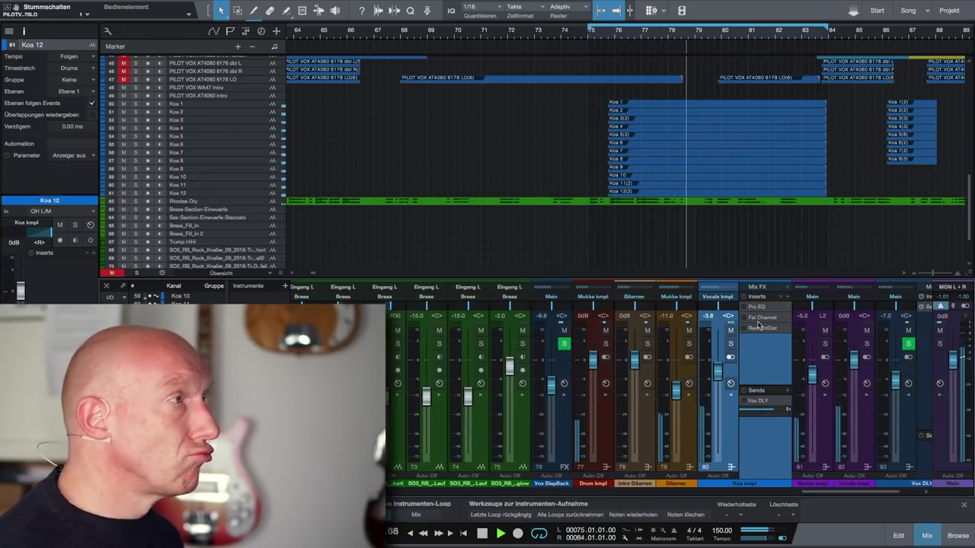
key(space)
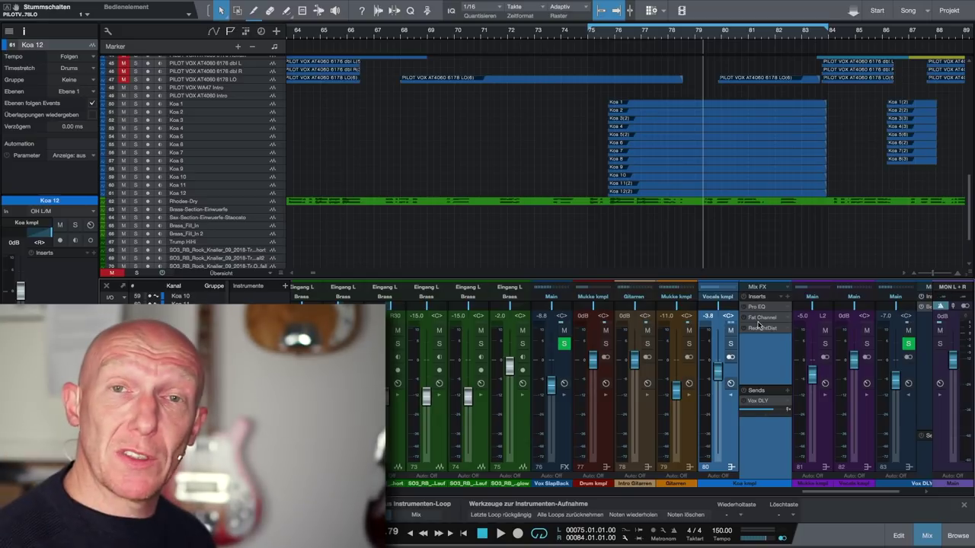
Step: Open the Pro EQ insert on the Koa kmpl bus and activate it
scroll(758, 326, left, 1)
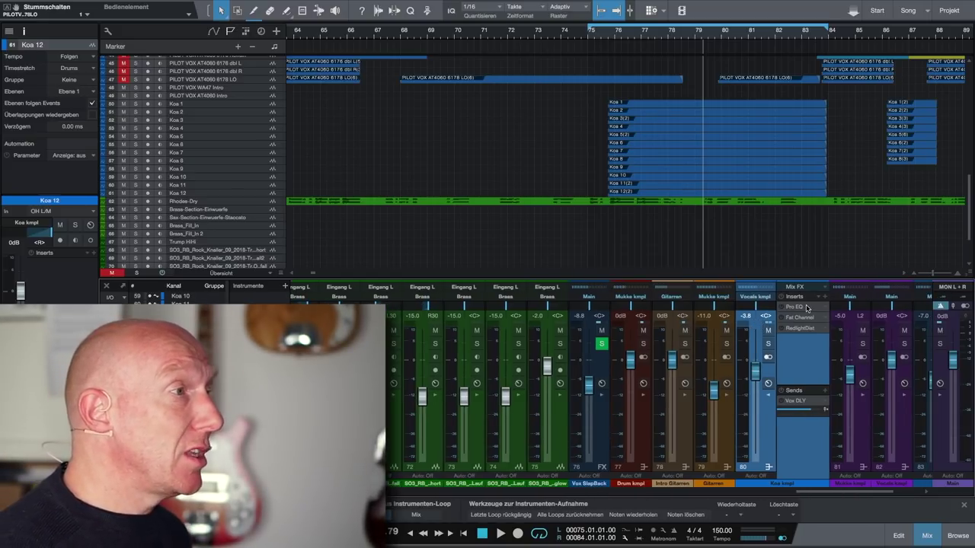
click(806, 307)
drag(709, 238, 652, 81)
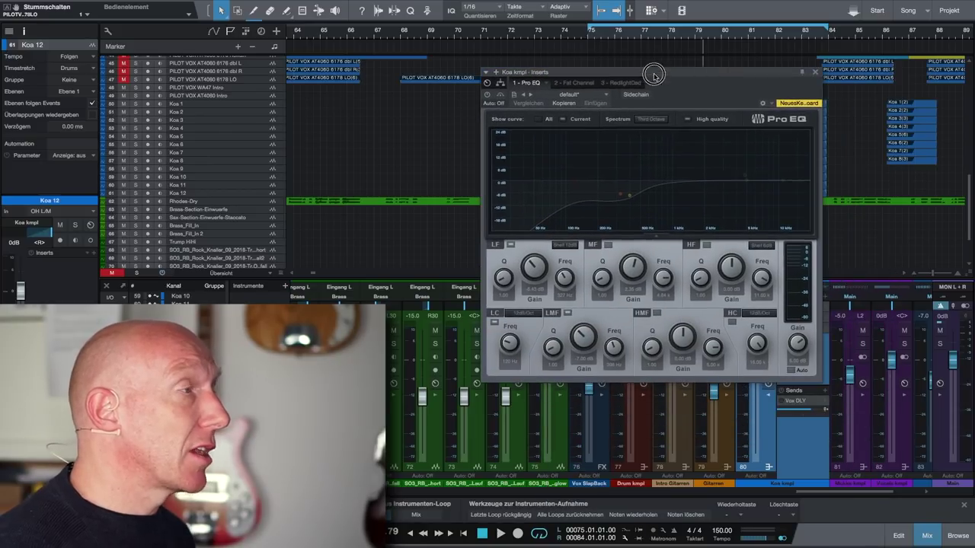
click(487, 94)
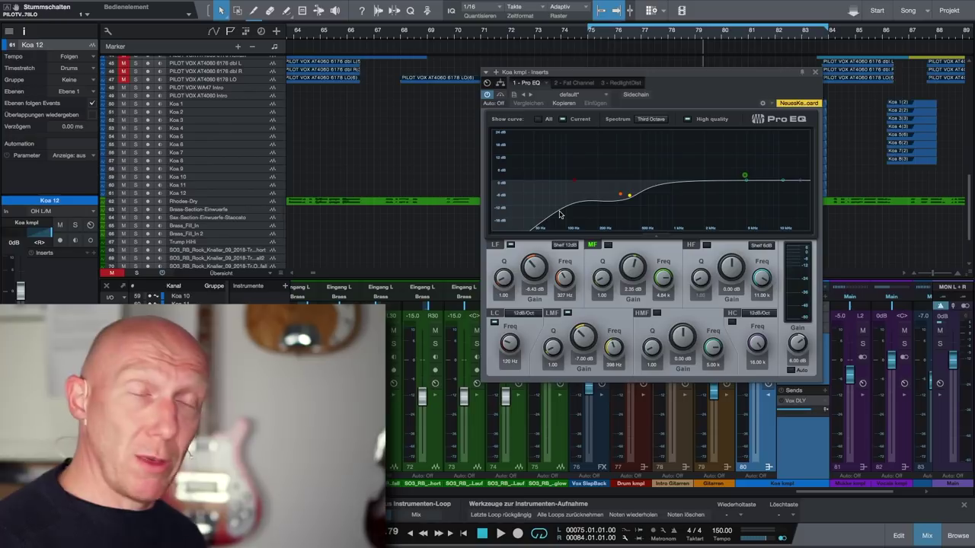
Step: Compare the choir with the Pro EQ bypassed and active during playback, leaving the EQ switched on
click(489, 94)
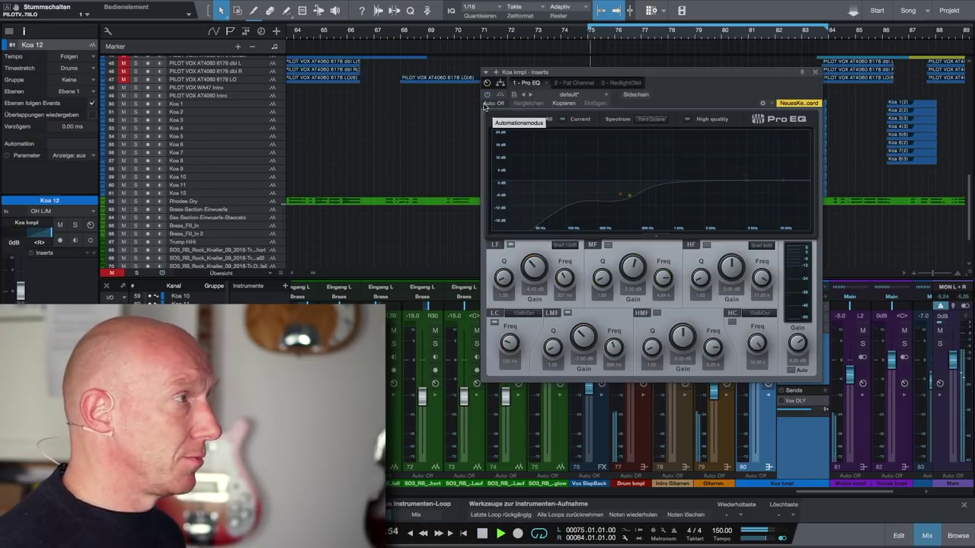
click(488, 95)
click(488, 95)
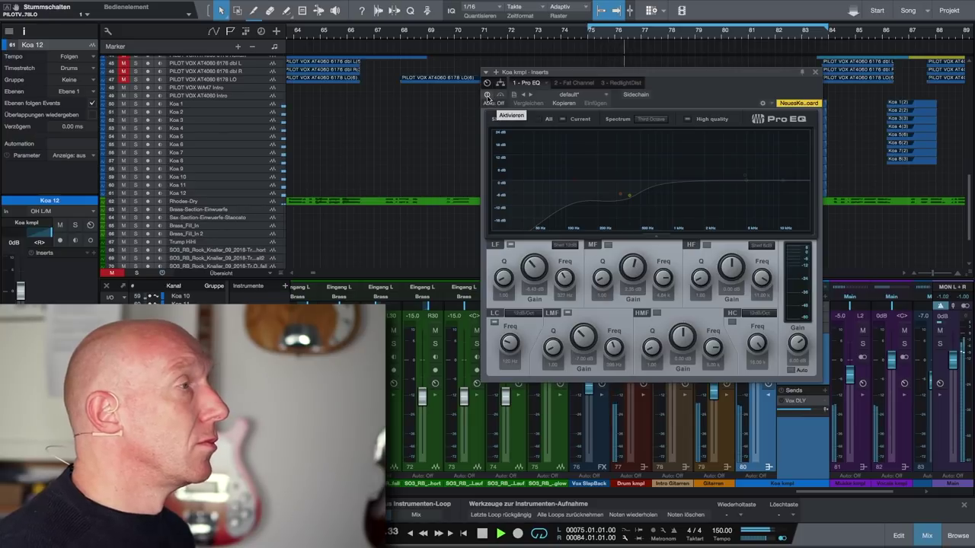
click(489, 95)
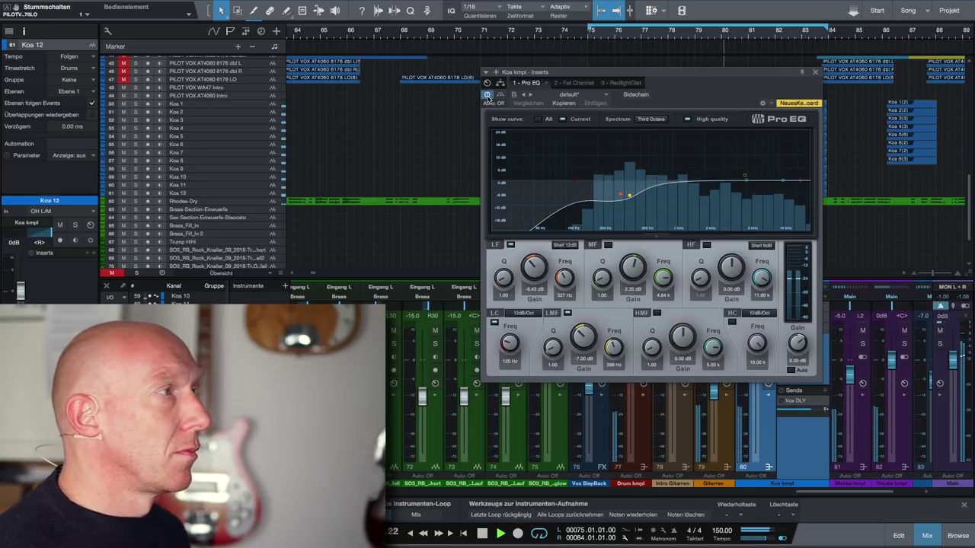
key(space)
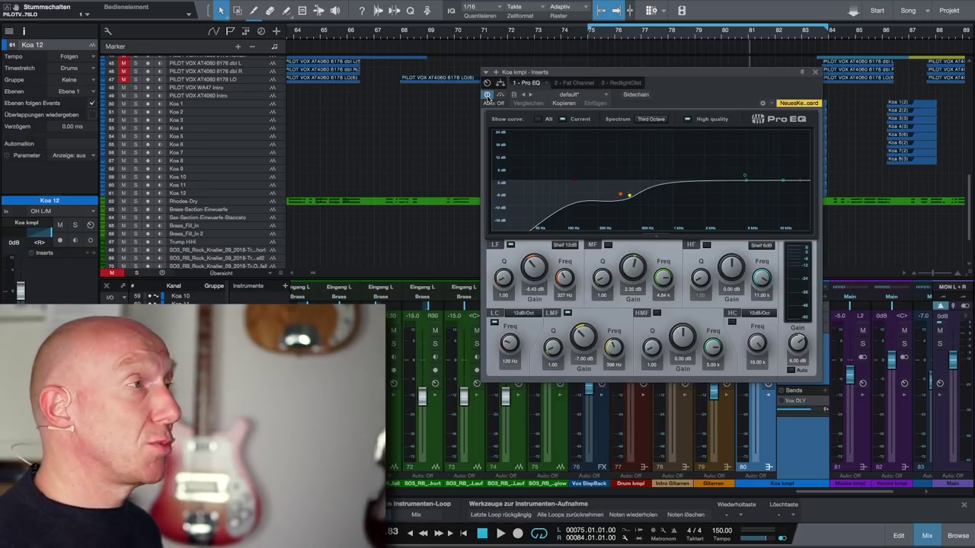
Step: Activate the Fat Channel insert on the Koa kmpl bus and play the loop through its 4:1 FET compressor
click(570, 83)
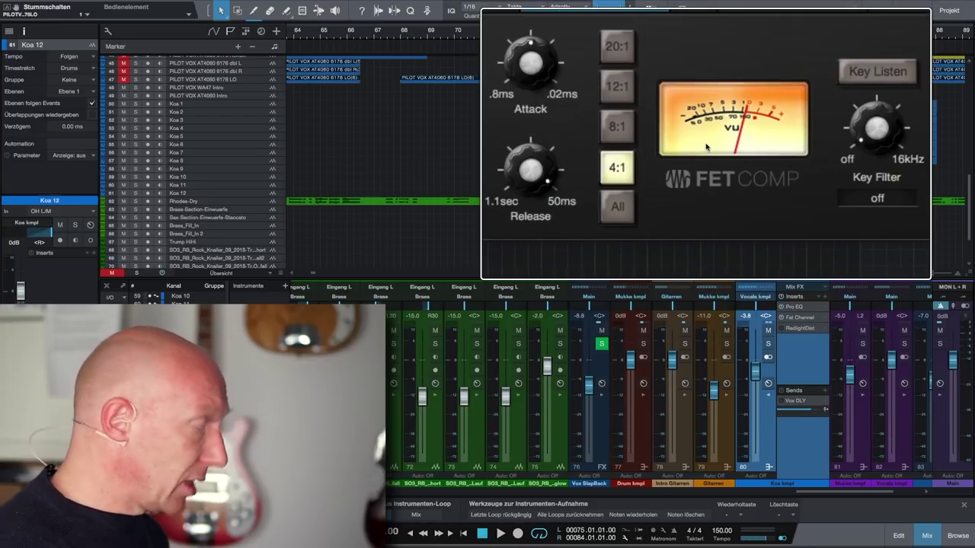
key(space)
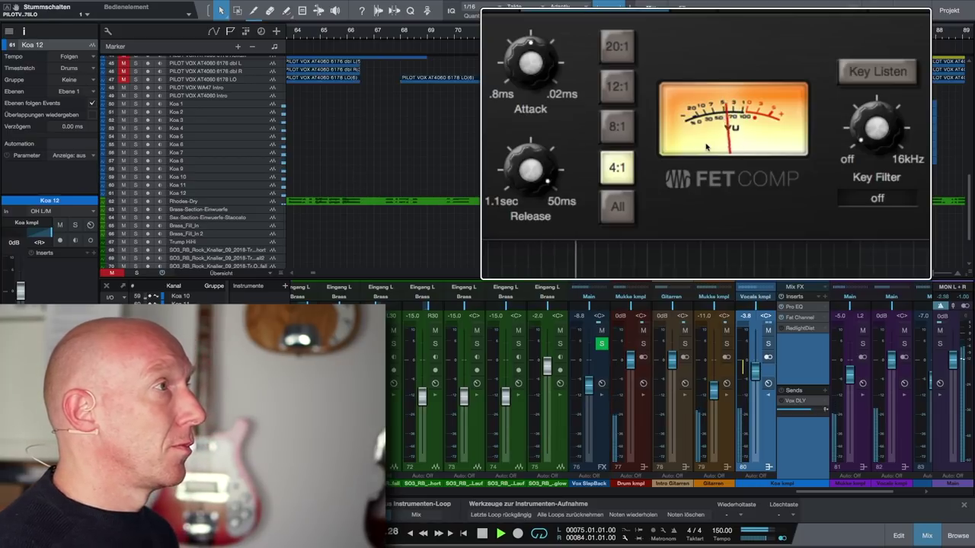
key(space)
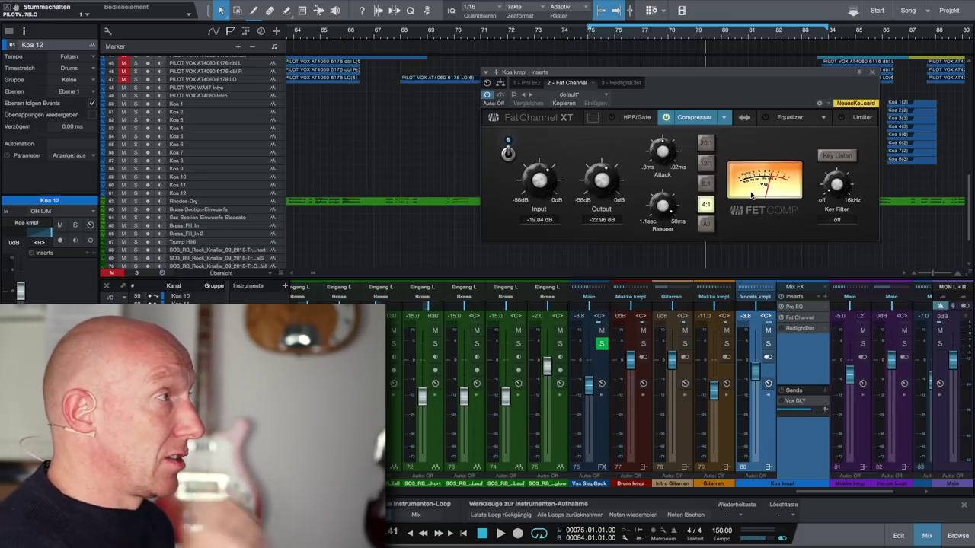
Step: Activate the RedlightDist insert on the Koa kmpl bus and solo the bus
click(628, 85)
drag(613, 78, 671, 84)
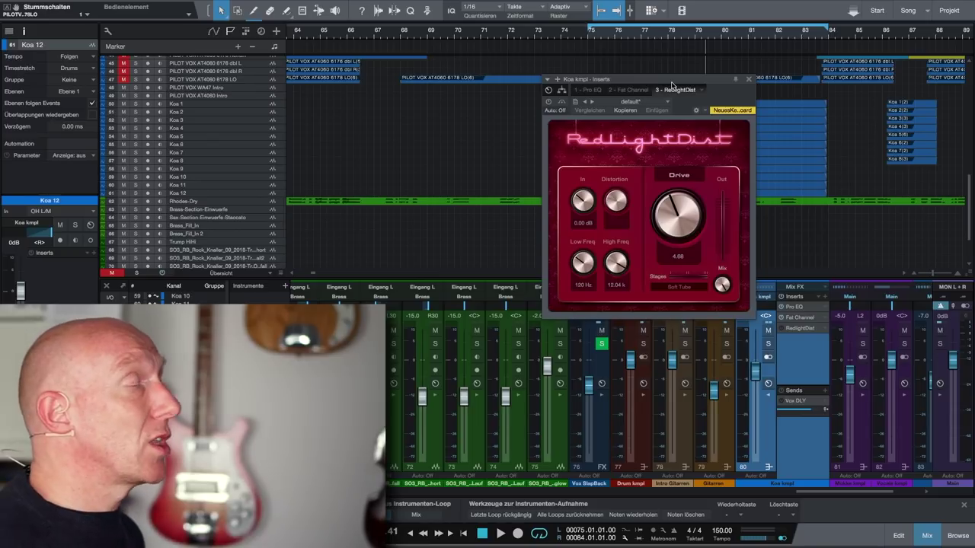
click(548, 101)
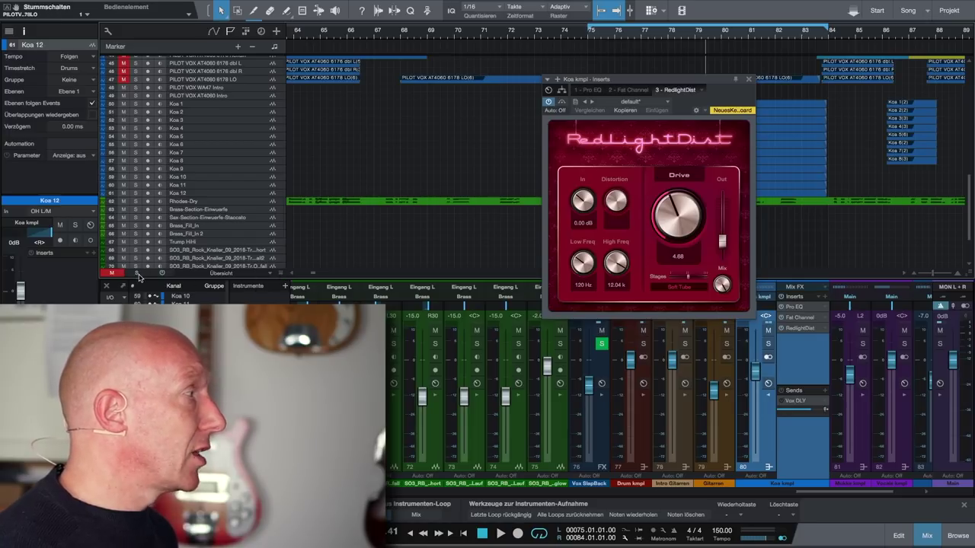
click(768, 344)
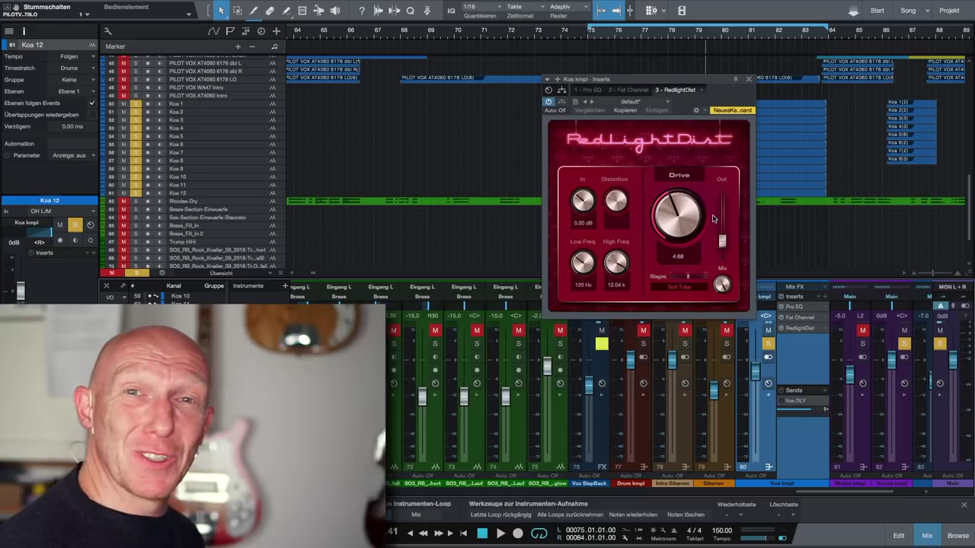
Step: Audition the RedlightDist with Drive at 8.74, reduce Drive to 4.46 during playback and close the plug-in window
drag(665, 222, 660, 177)
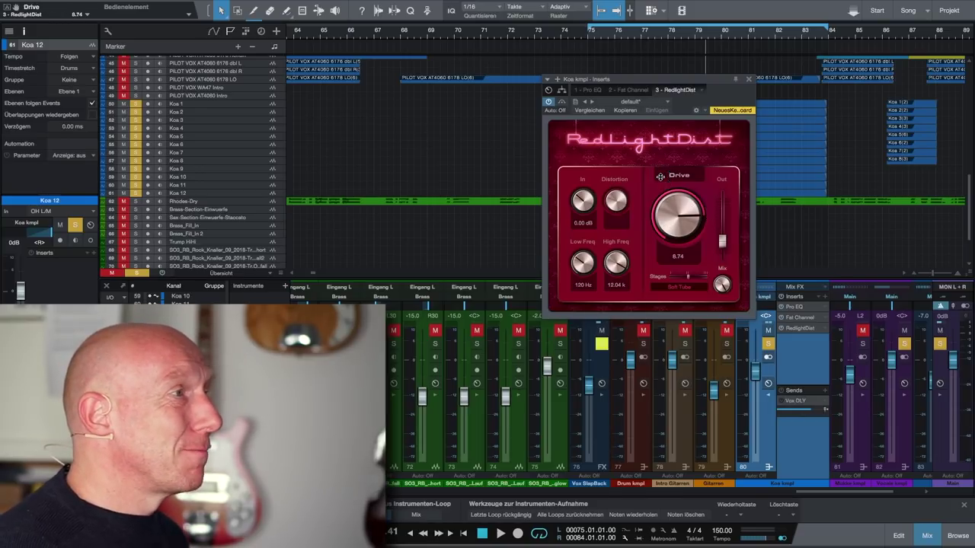
drag(680, 84, 673, 123)
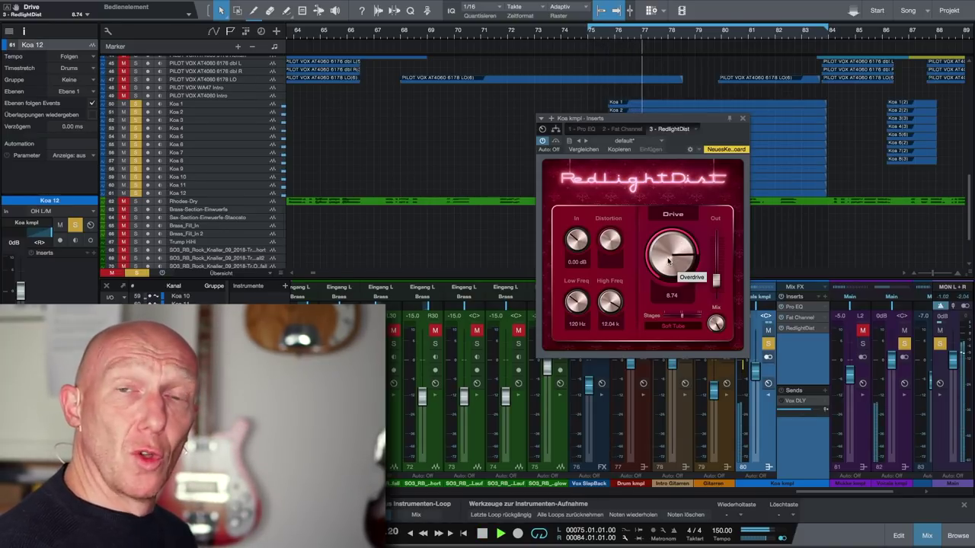
drag(664, 259, 674, 300)
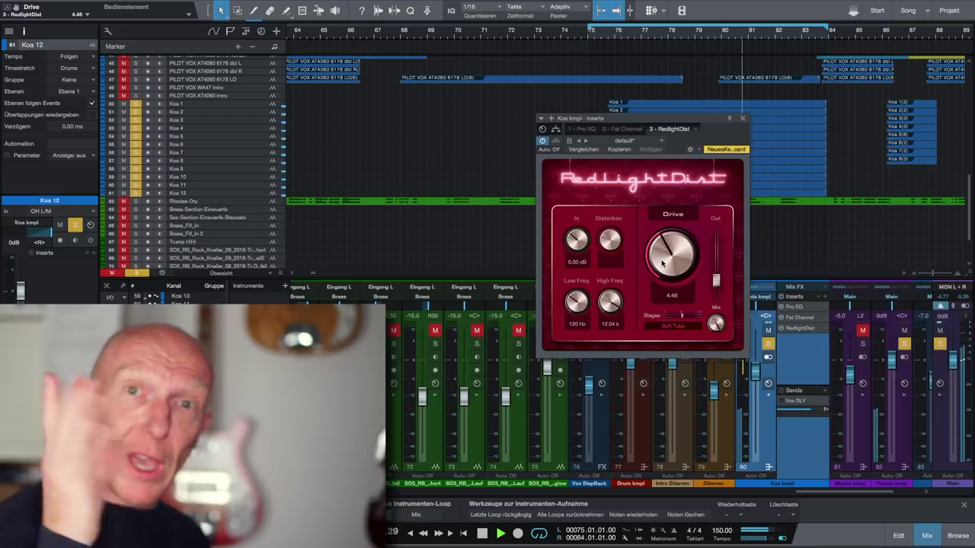
key(space)
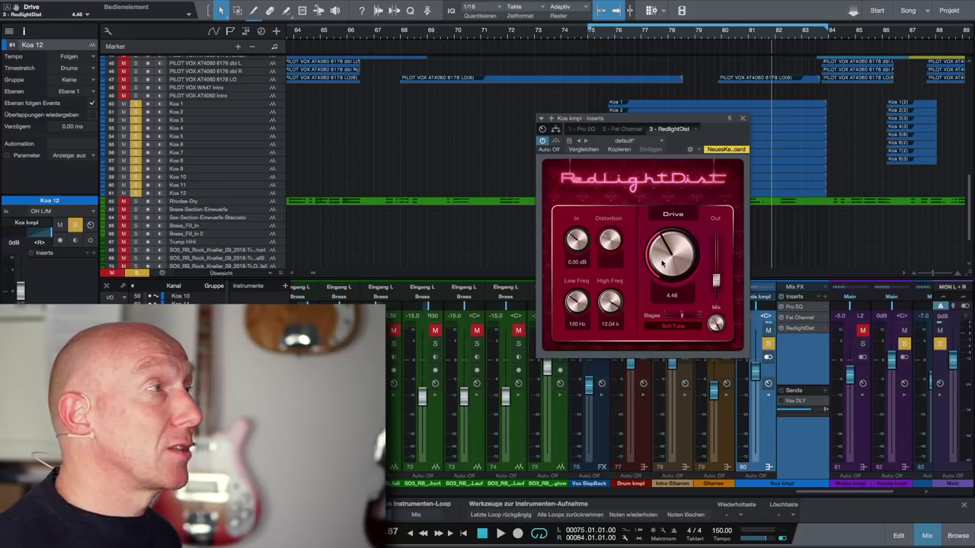
click(743, 119)
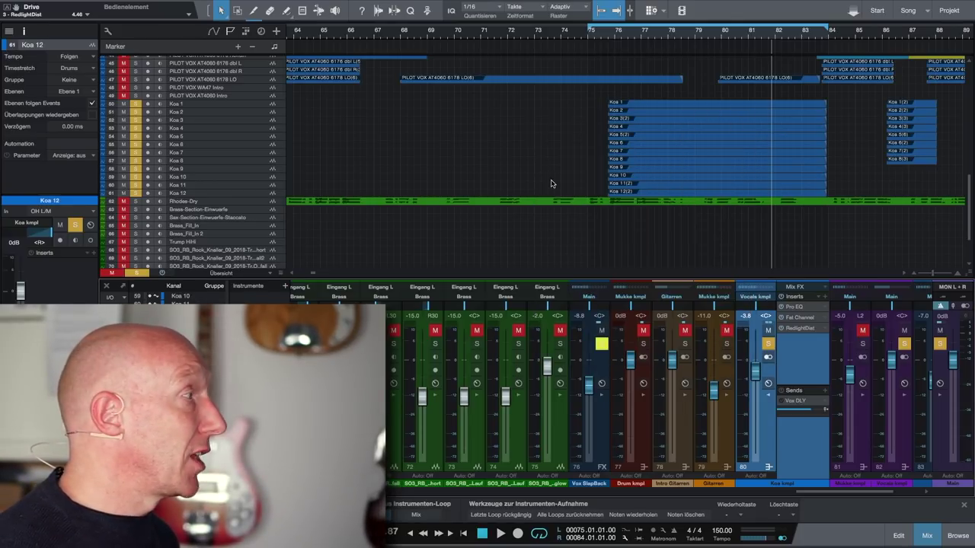
Step: Enable the Vox DLY send on the Koa kmpl bus and audition it with the bus soloed
click(137, 273)
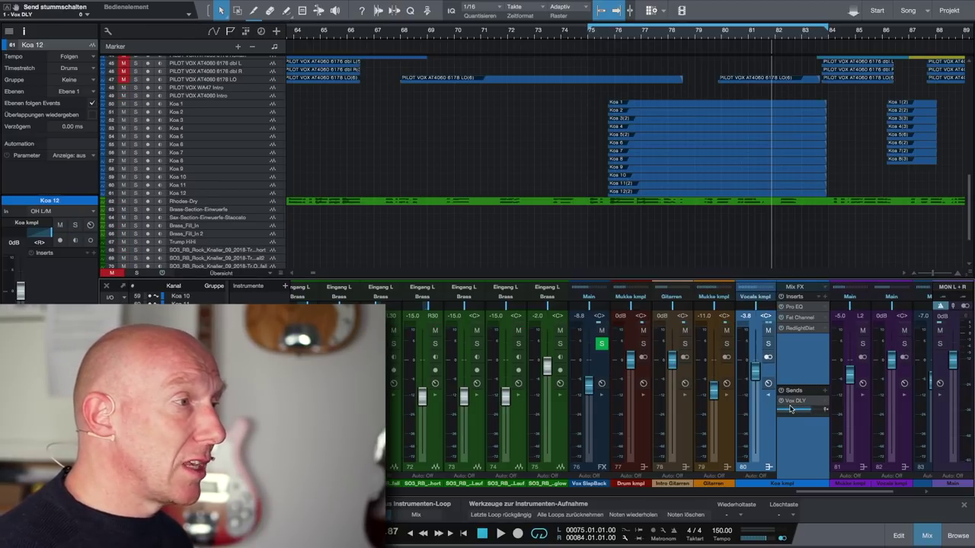
mouse_move(790, 409)
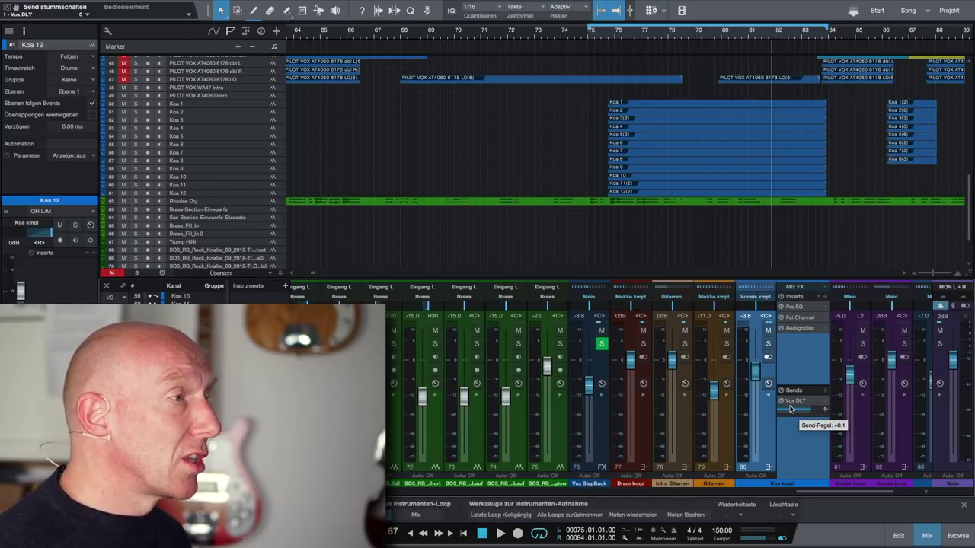
click(768, 344)
key(space)
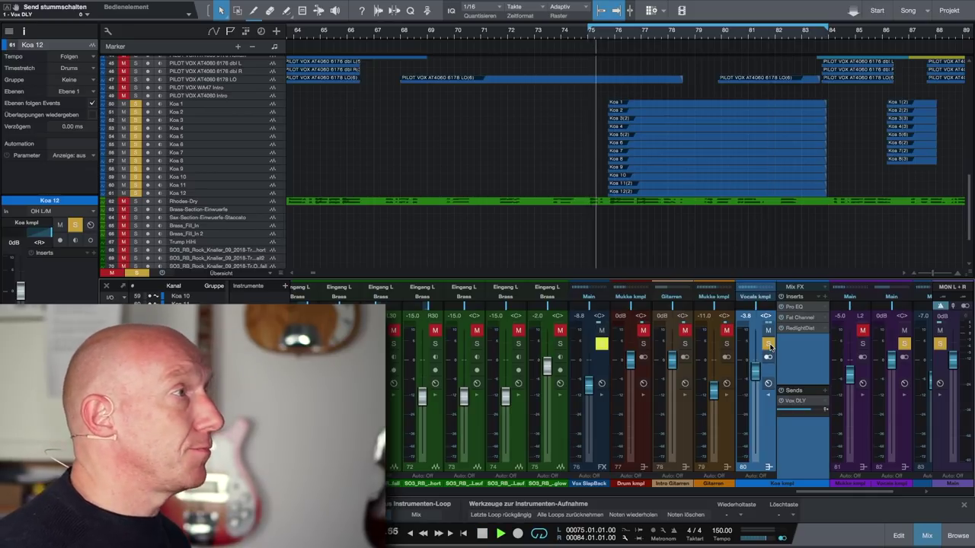
key(space)
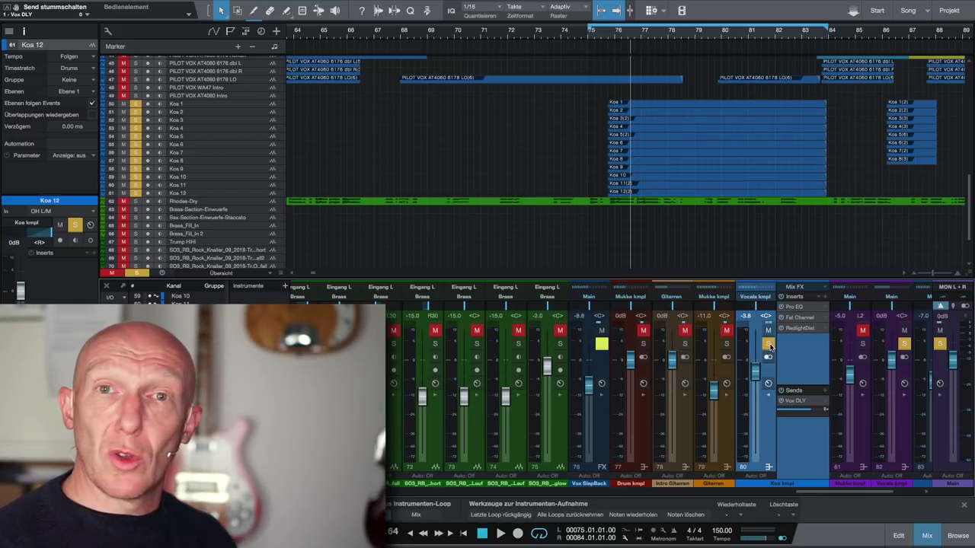
Step: Unsolo the Koa kmpl bus and play the loop to hear the processed choir in the full mix
click(769, 345)
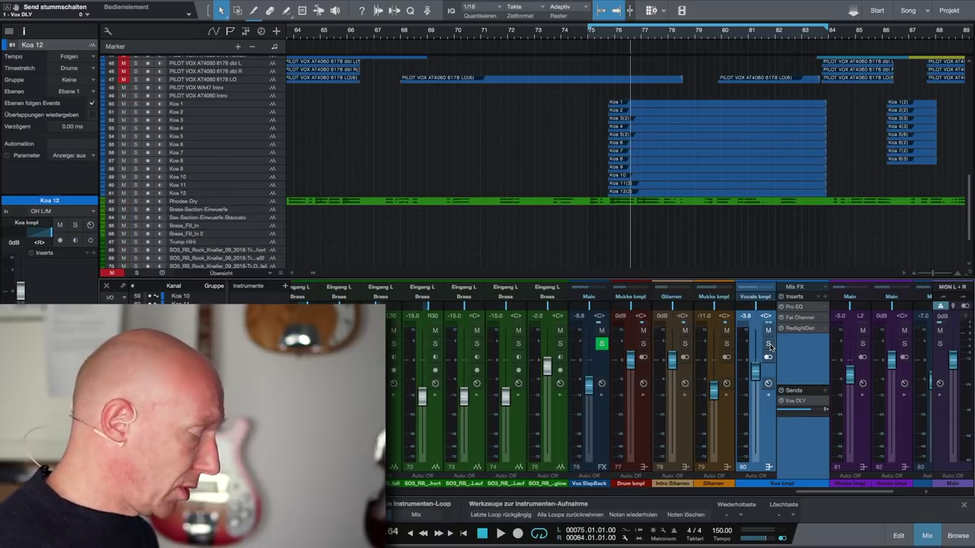
key(space)
key(space)
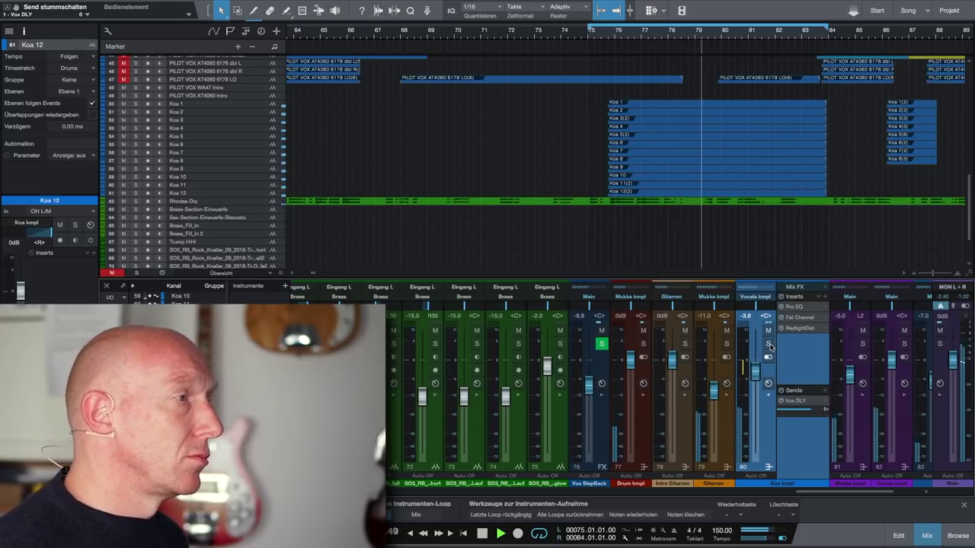
key(space)
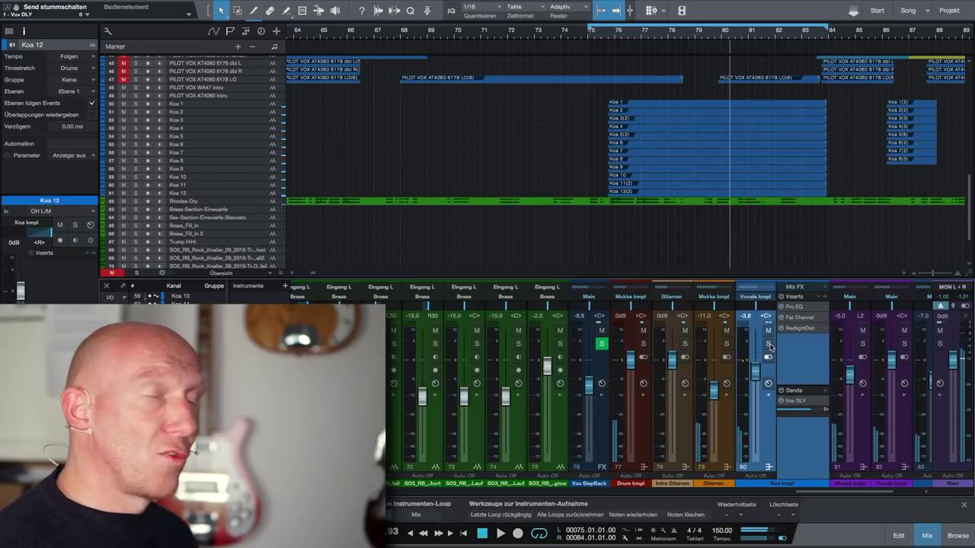